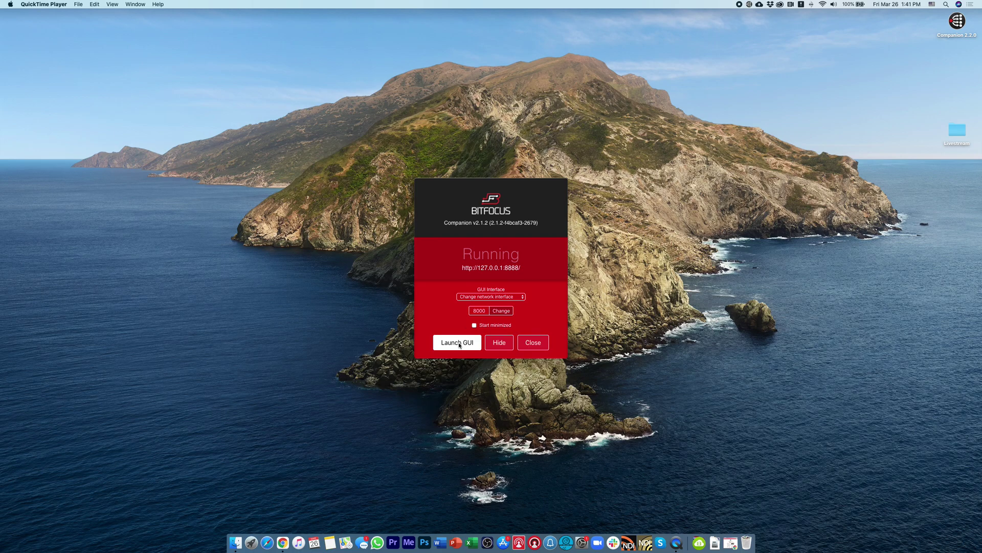
Open the Companion 2.1.2 admin interface and add a Blackmagic Design ATEM instance
left_click(463, 346)
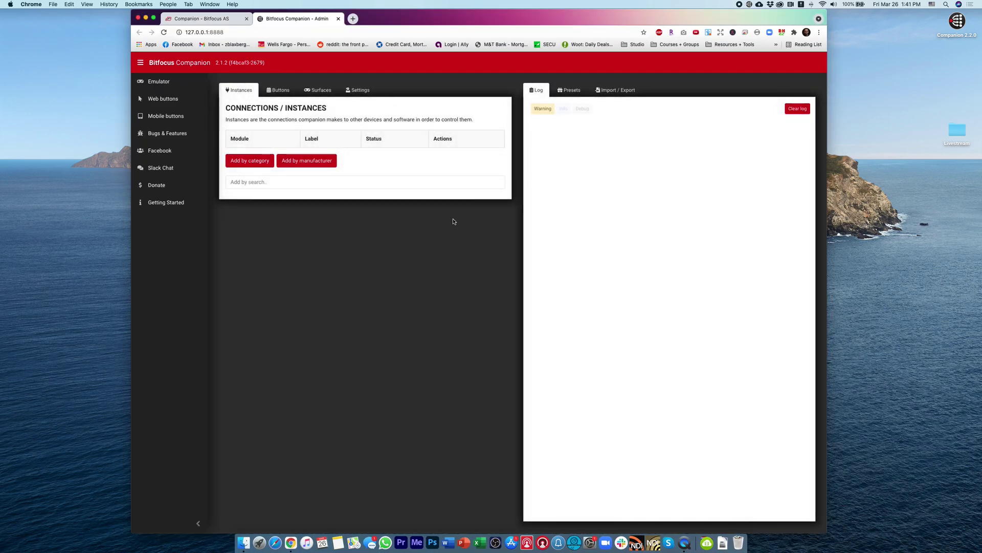
left_click(305, 168)
mouse_move(304, 162)
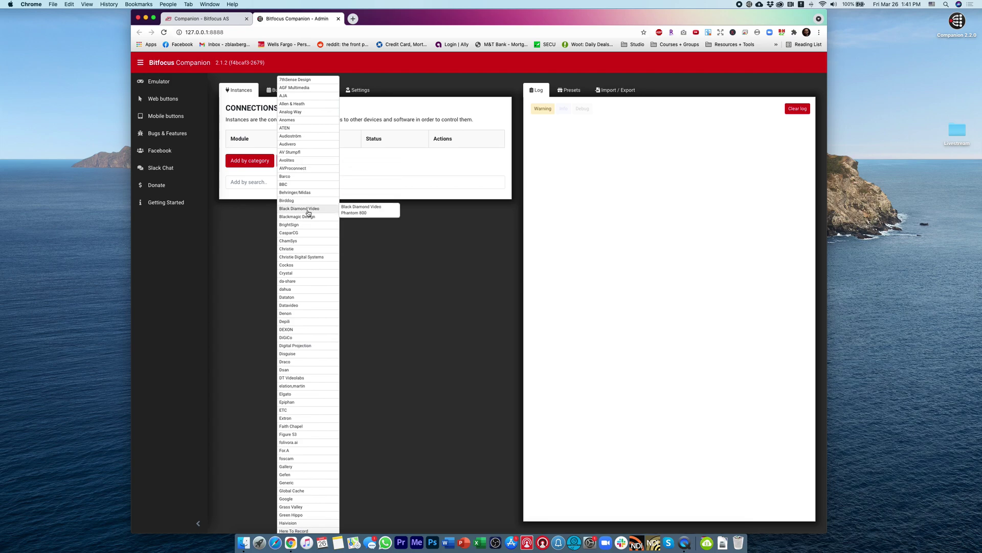
mouse_move(309, 220)
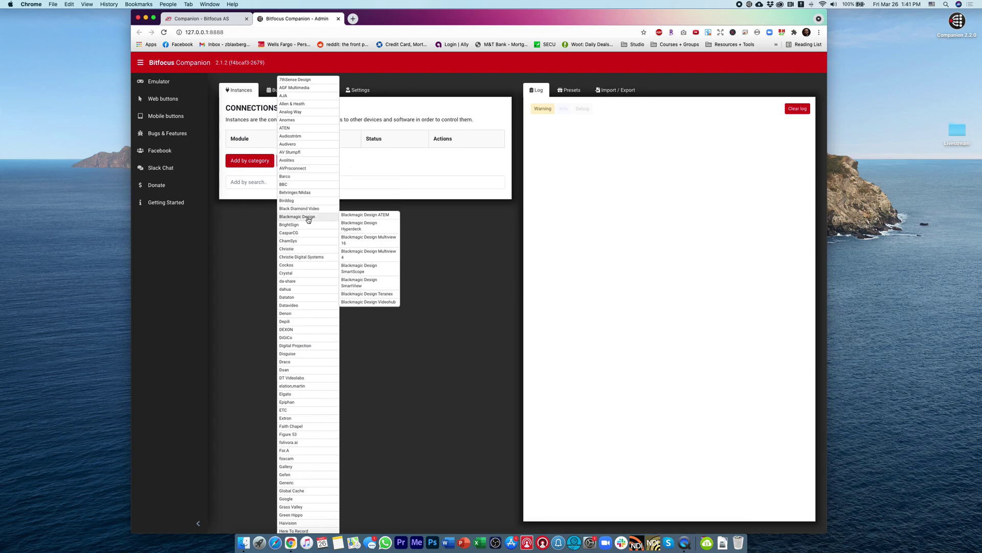
left_click(361, 215)
Examine the list of ATEM models offered in the instance configuration, looking for the Mini models
left_click(395, 220)
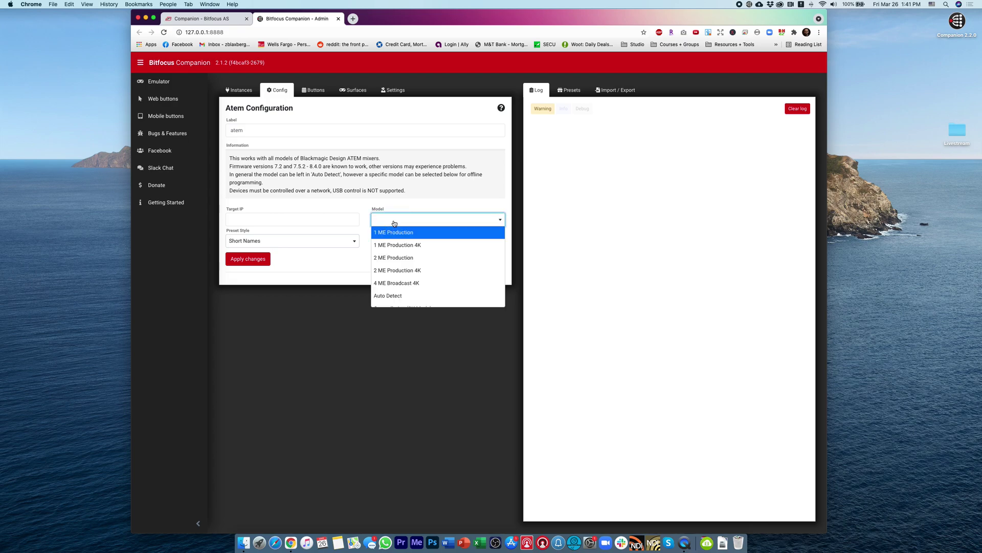
scroll(410, 265, "down", 2)
scroll(410, 265, "down", 3)
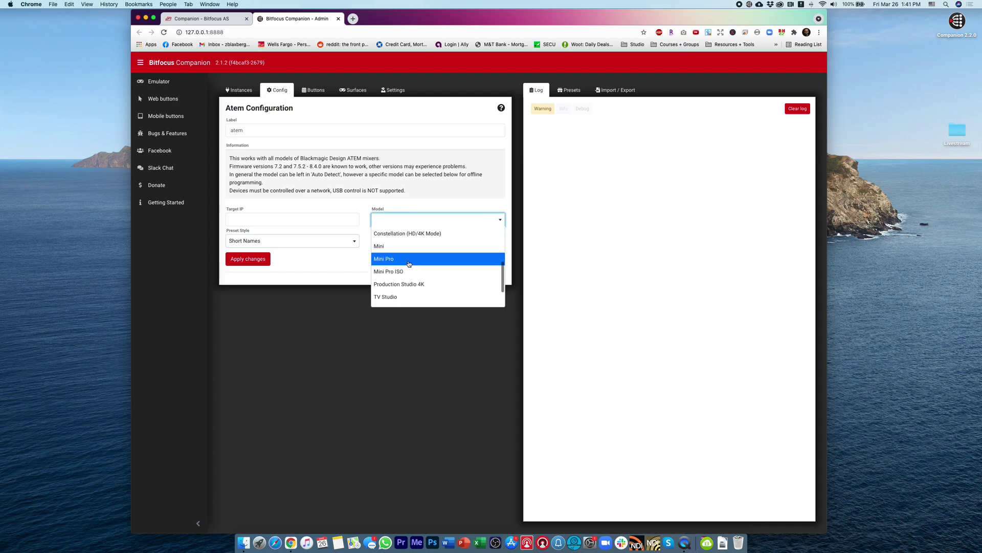
scroll(408, 256, "down", 3)
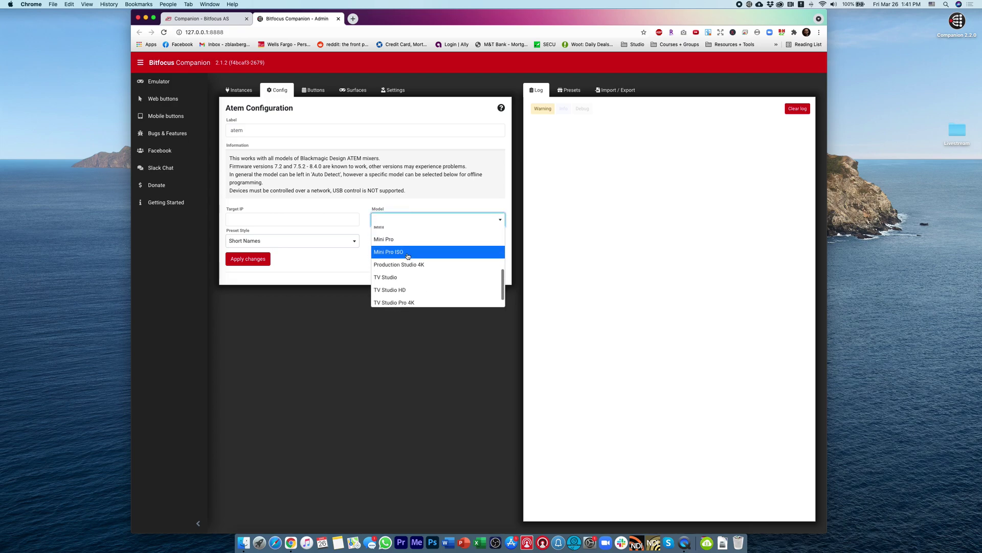
scroll(407, 257, "up", 8)
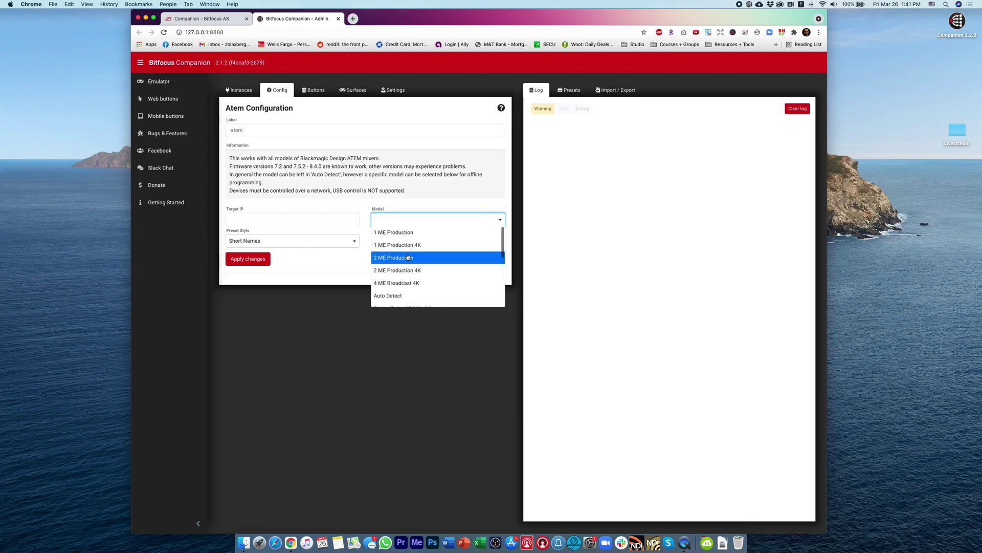
scroll(408, 257, "down", 3)
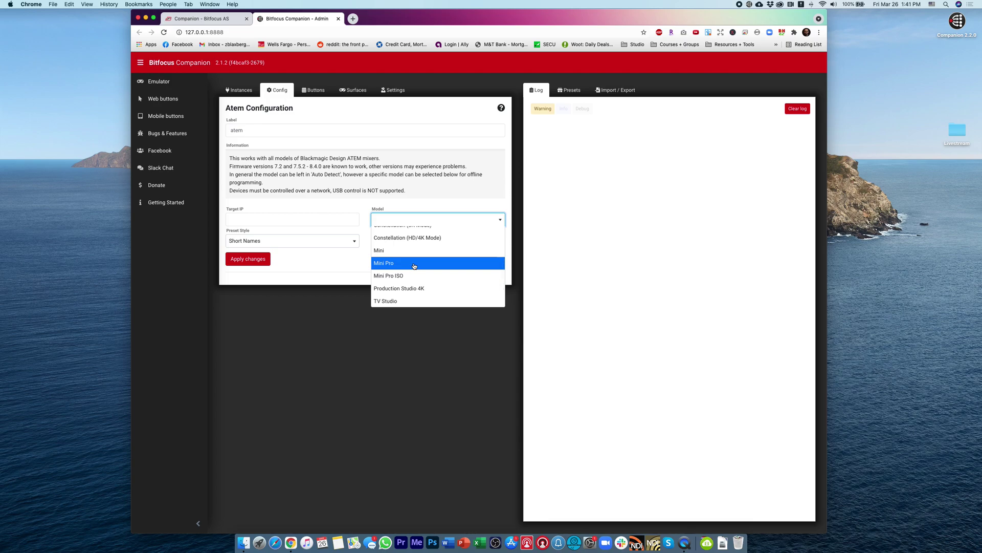
scroll(414, 264, "down", 2)
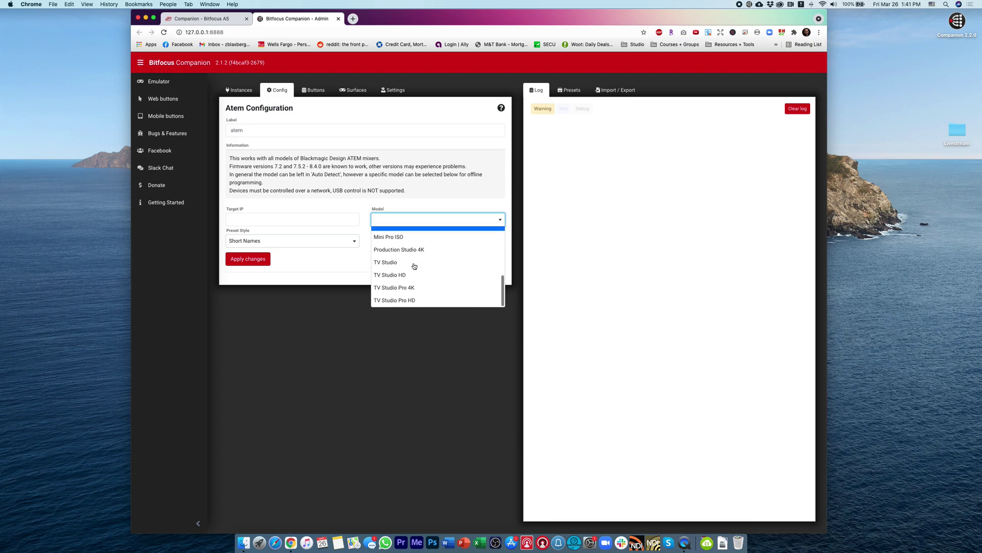
left_click(323, 313)
Close the Companion admin page and shut down the running Companion 2.1.2
left_click(339, 18)
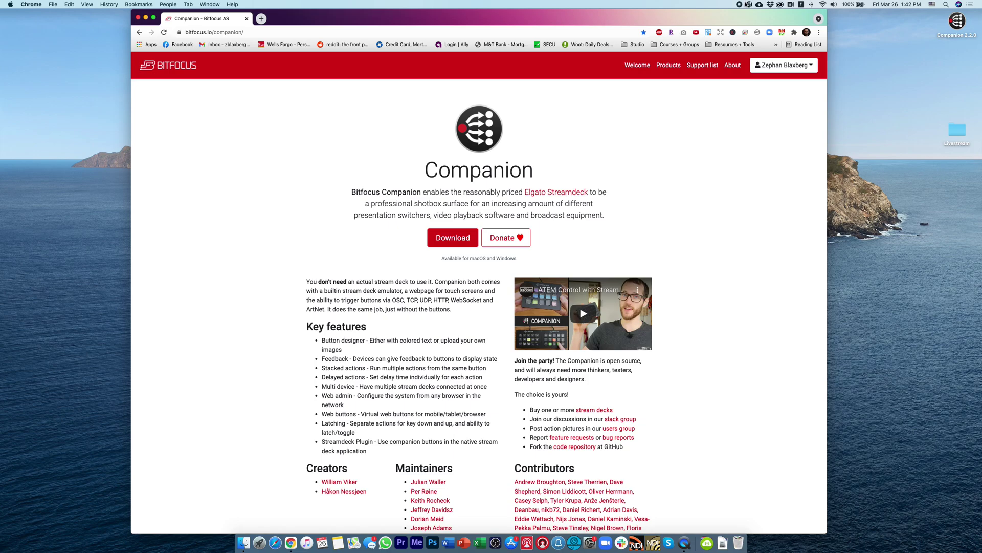
left_click(748, 5)
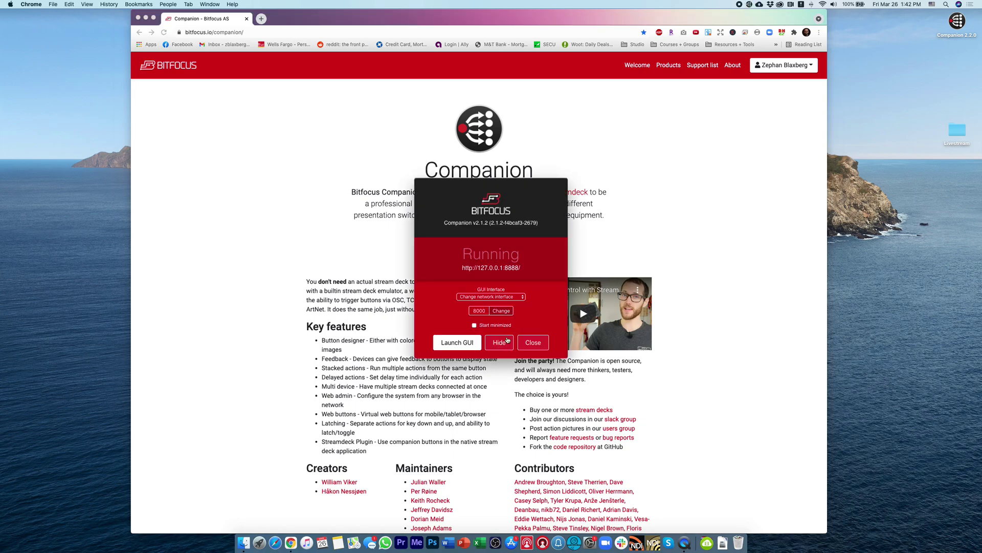
left_click(533, 343)
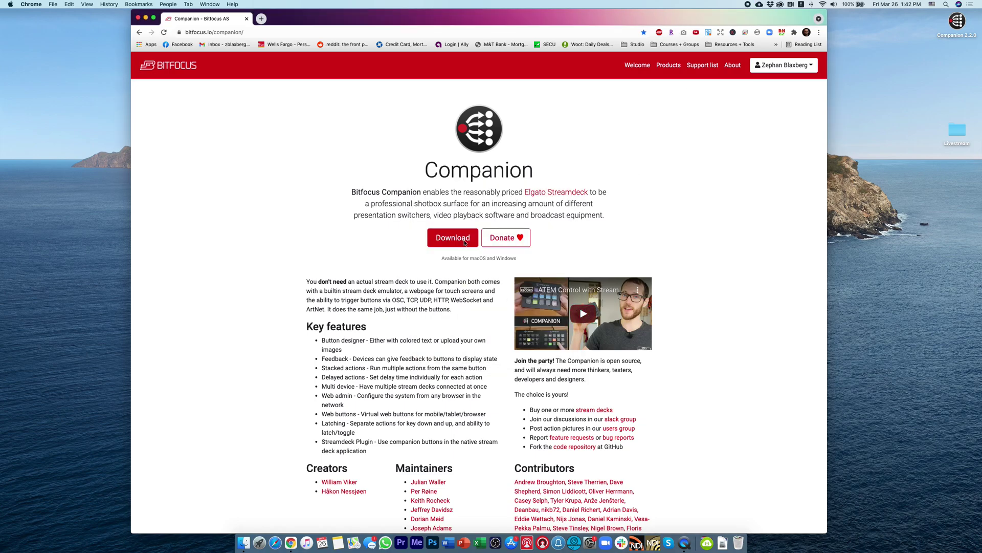
Open Bitfocus's Companion downloads, review the experimental beta builds and close that page
left_click(551, 158)
left_click(460, 245)
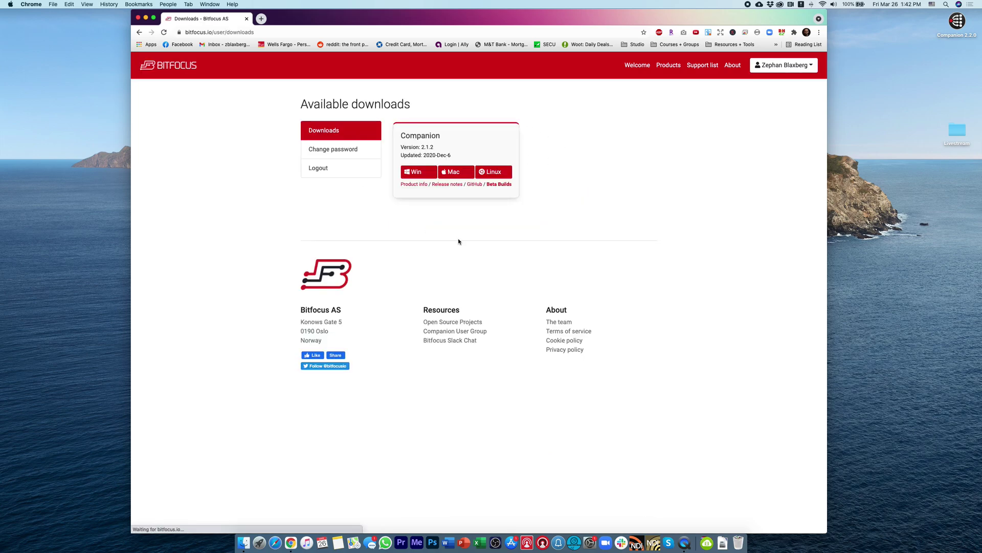
left_click(499, 185)
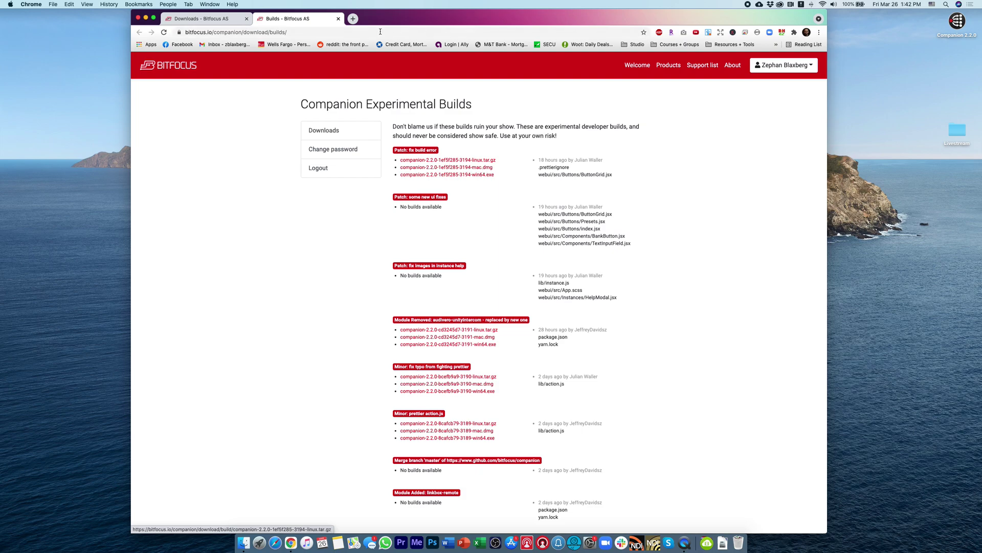
left_click(338, 19)
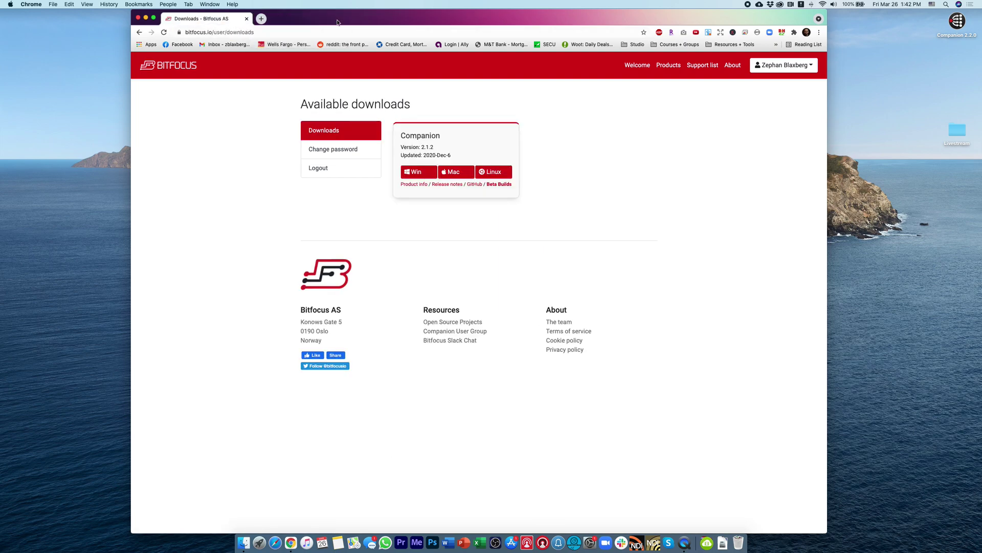
Start the Companion 2 application installed on the Mac and open its admin interface
left_click(707, 543)
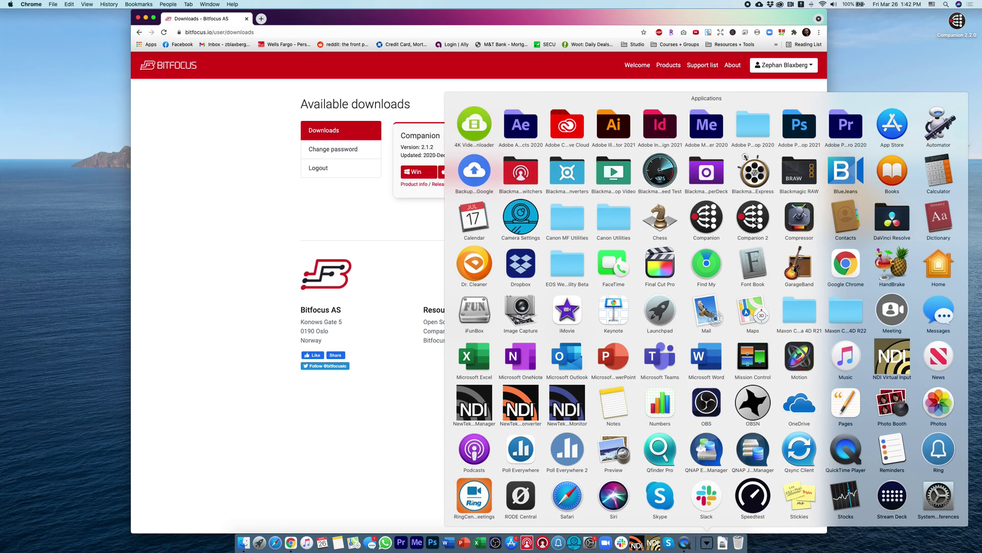
left_click(756, 221)
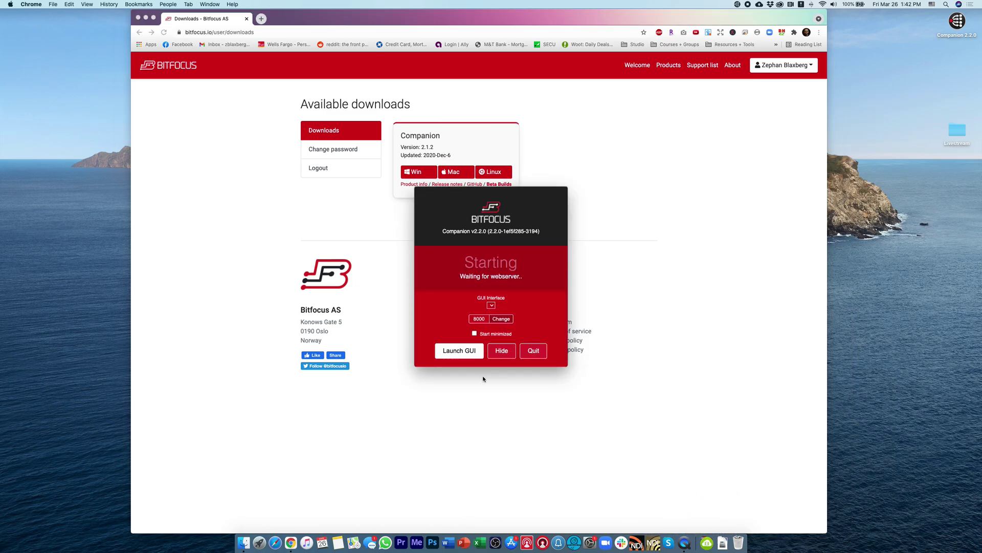
left_click(469, 352)
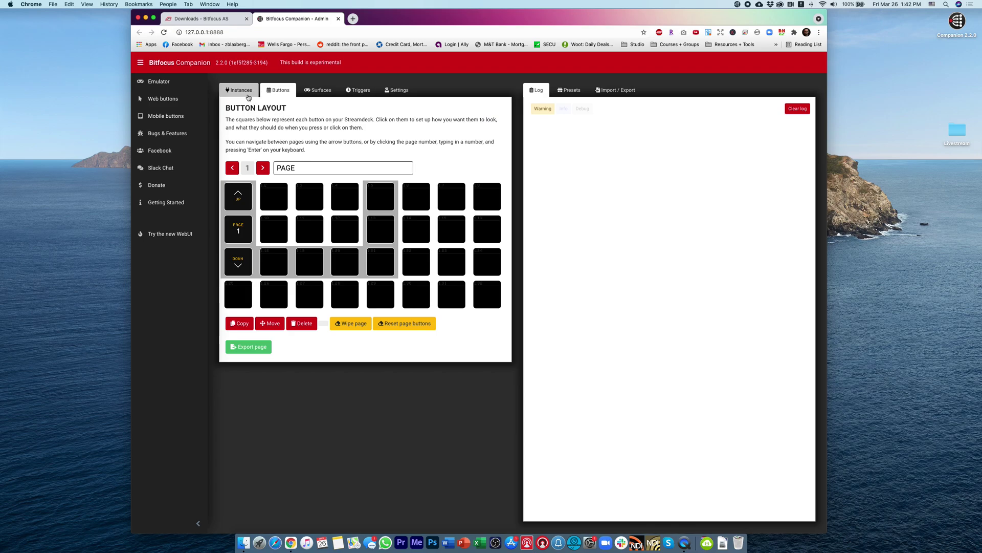
Delete the existing atem instance from the connections list
left_click(239, 90)
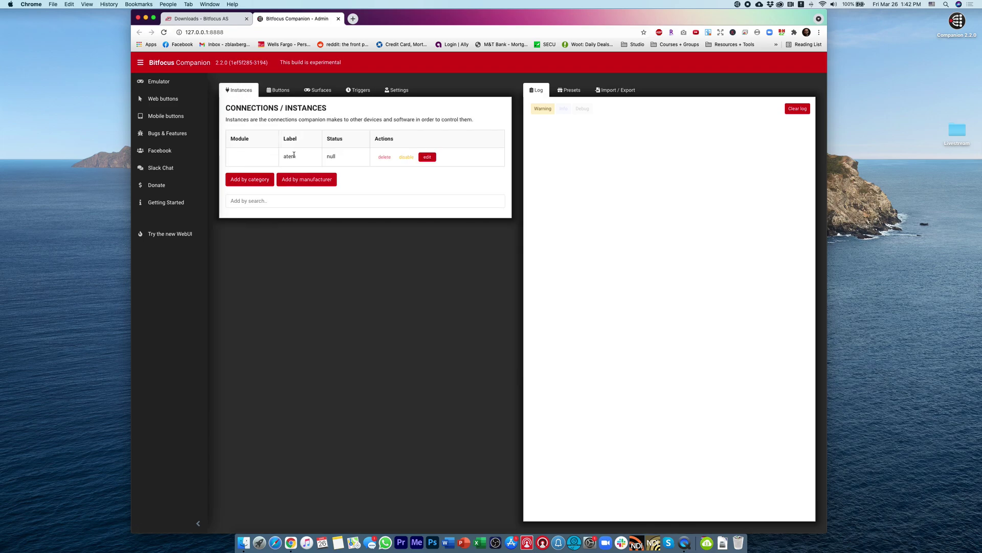
left_click(385, 156)
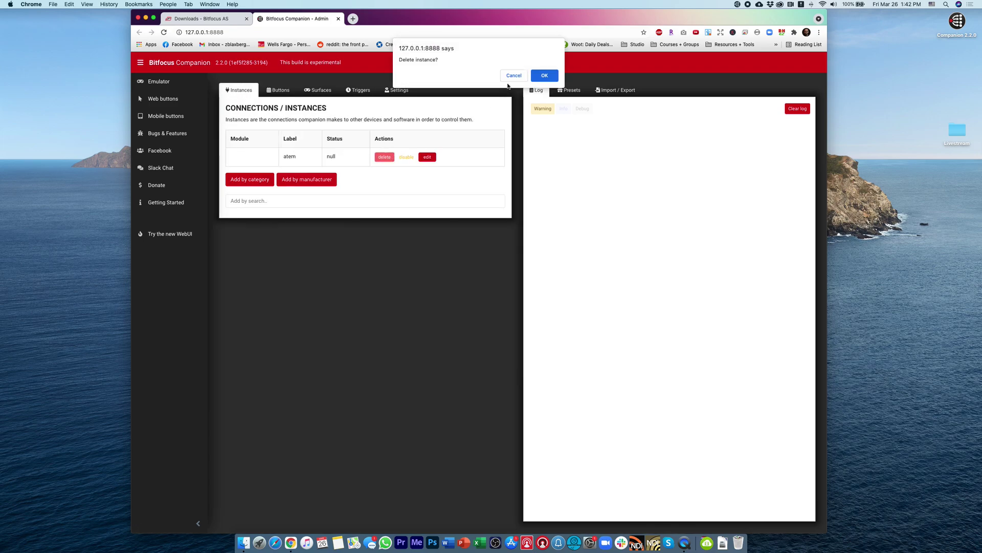
left_click(544, 76)
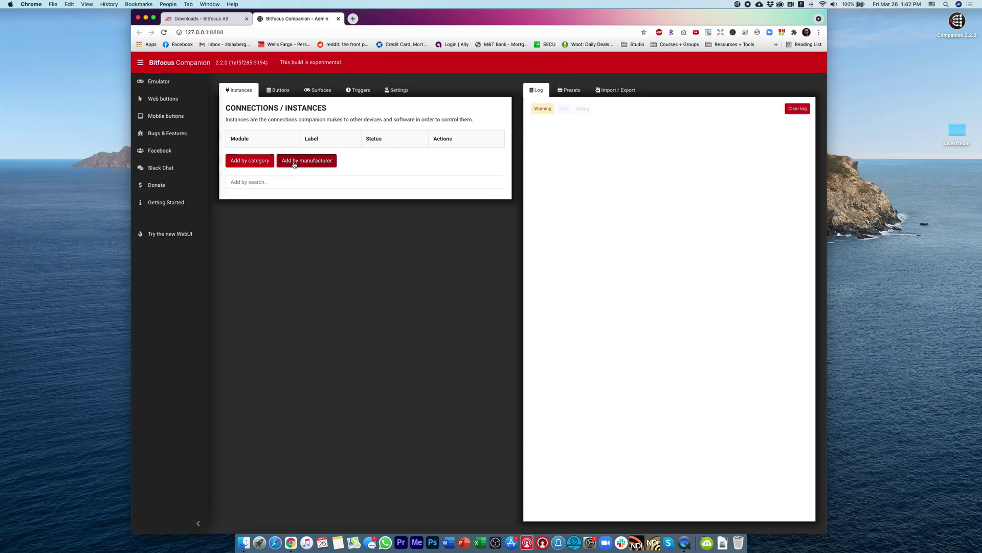
Reload the admin page, add a Blackmagic Design ATEM instance and set its model to Mini Extreme
left_click(294, 164)
left_click(324, 165)
left_click(251, 163)
left_click(164, 33)
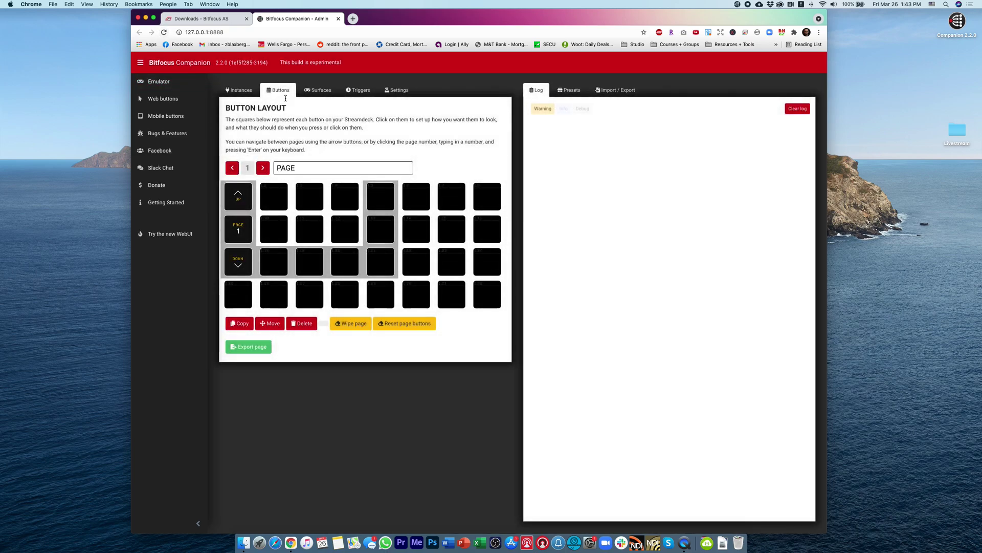
left_click(238, 90)
left_click(298, 160)
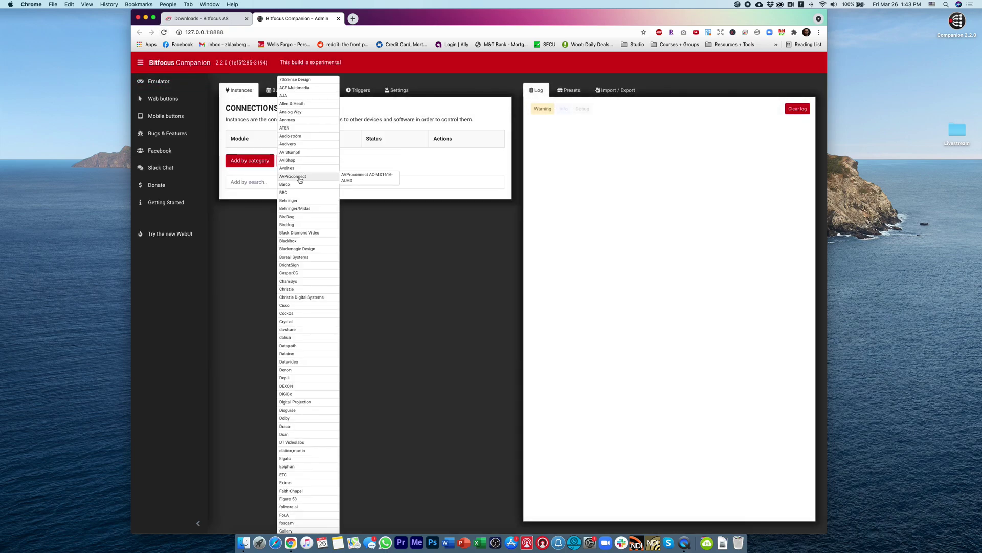
mouse_move(300, 184)
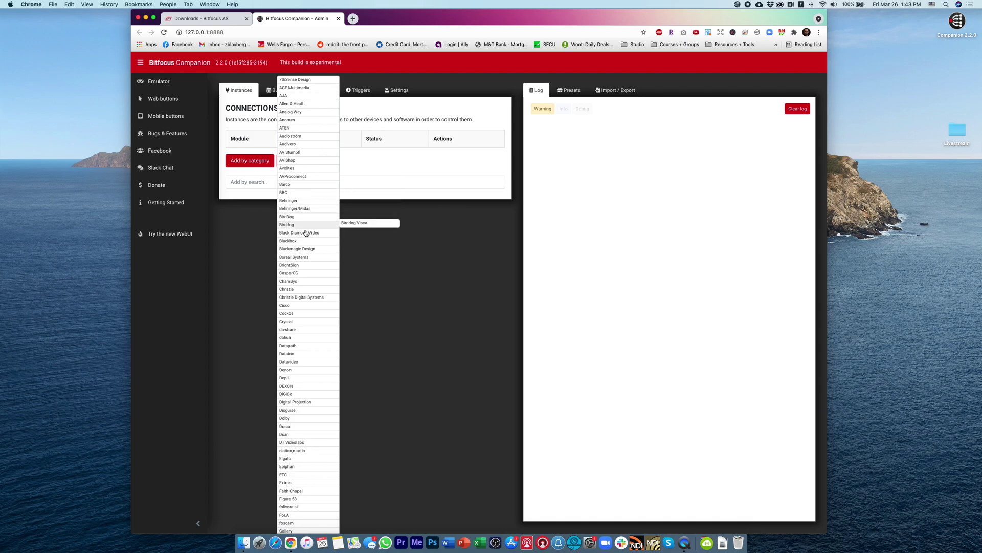
mouse_move(312, 249)
left_click(368, 248)
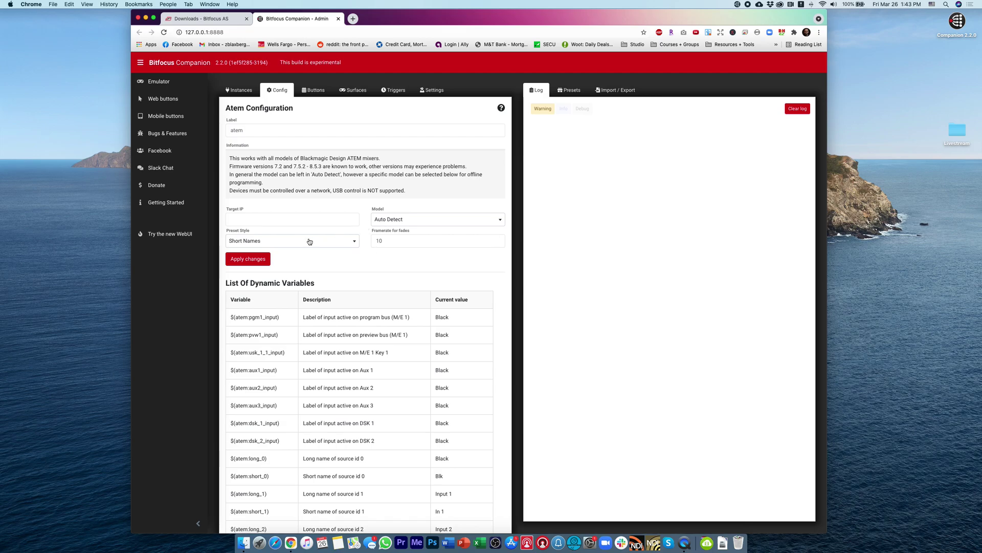
left_click(402, 225)
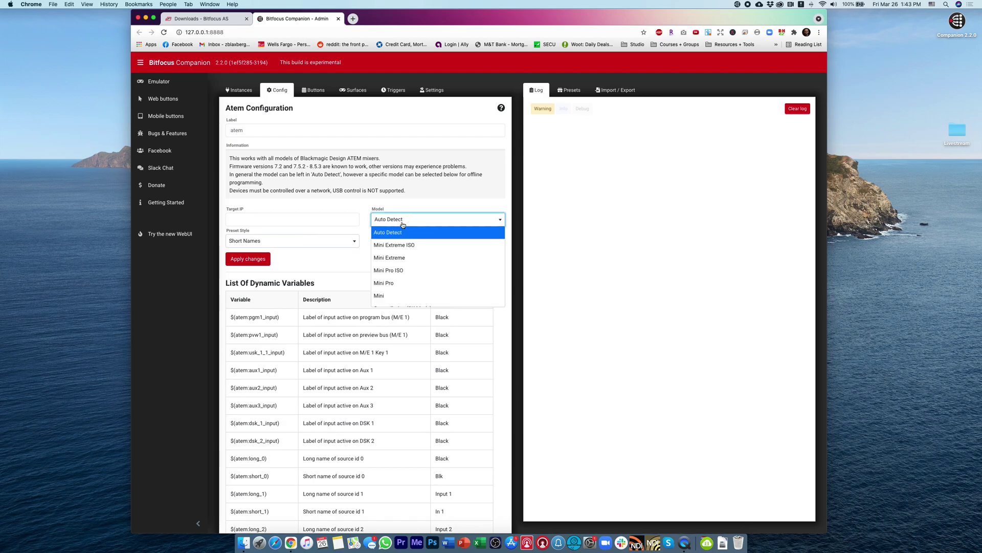
left_click(403, 258)
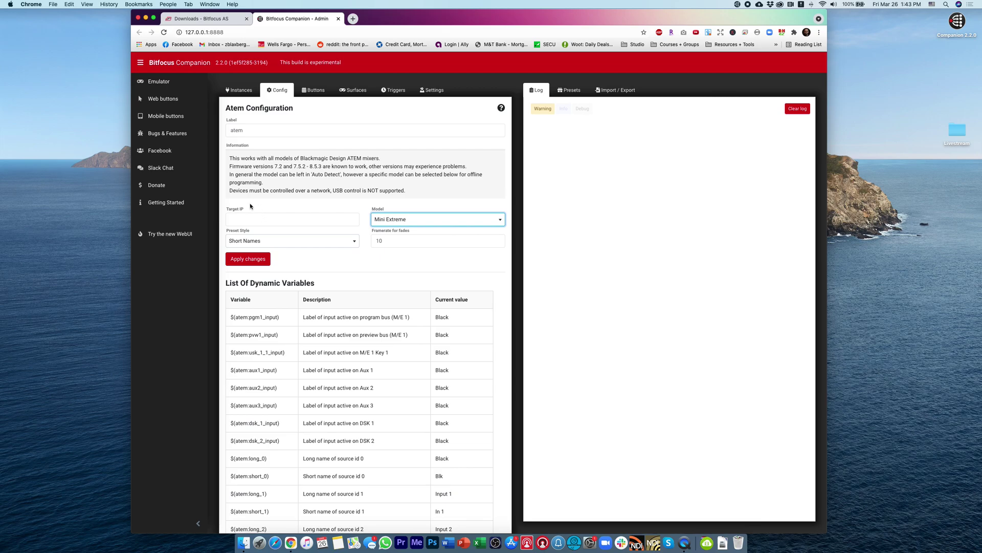
Switch to ATEM Setup and open the ATEM Mini Extreme's network settings, keeping its IP address visible beside the browser
left_click(529, 544)
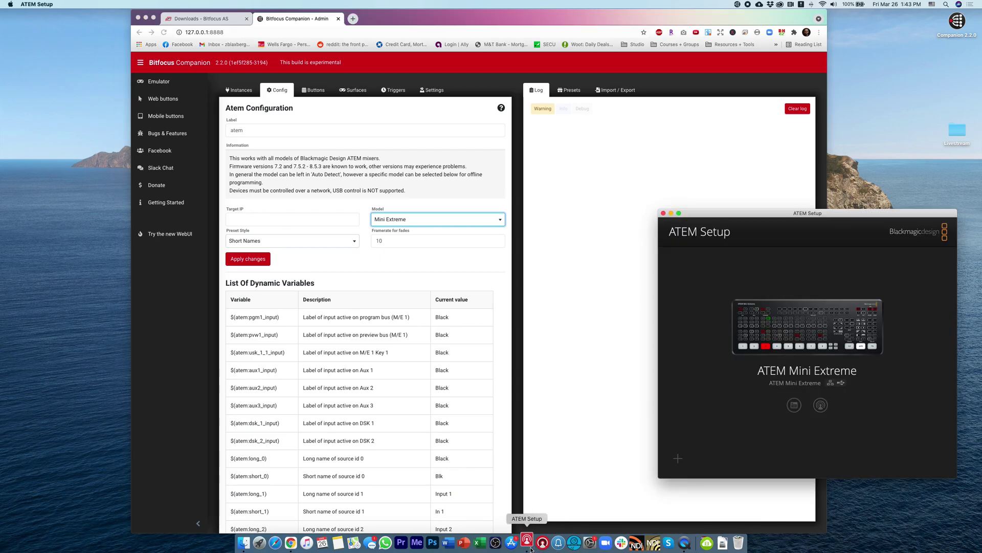
left_click(796, 406)
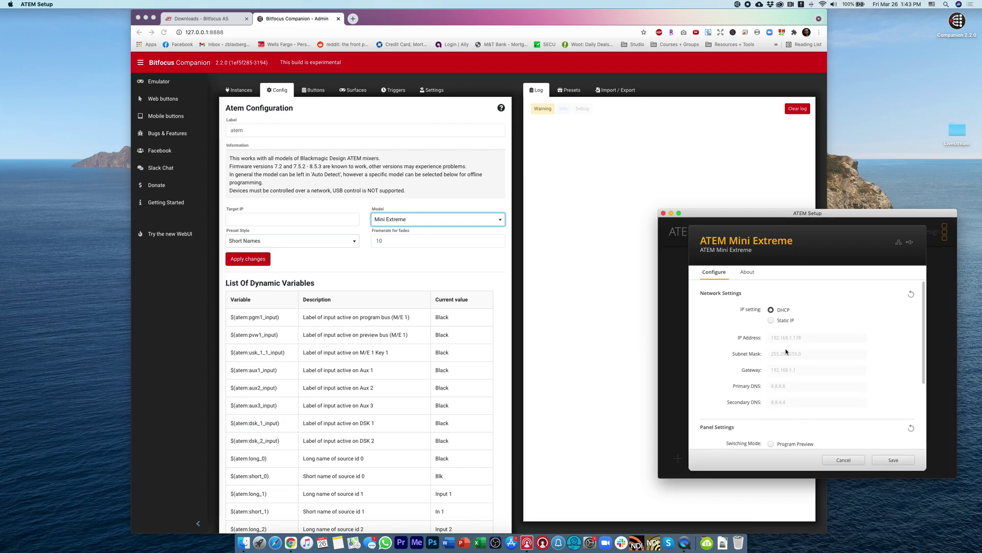
left_click_drag(570, 8, 492, 10)
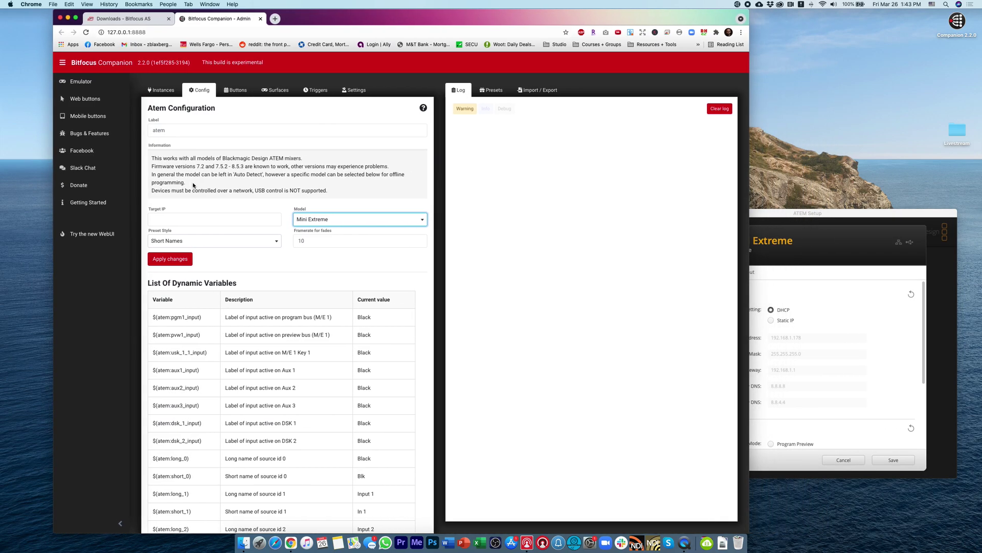
Set the atem instance's target IP to 192.168.1.178, apply the changes and check its status in the connections list
left_click(176, 220)
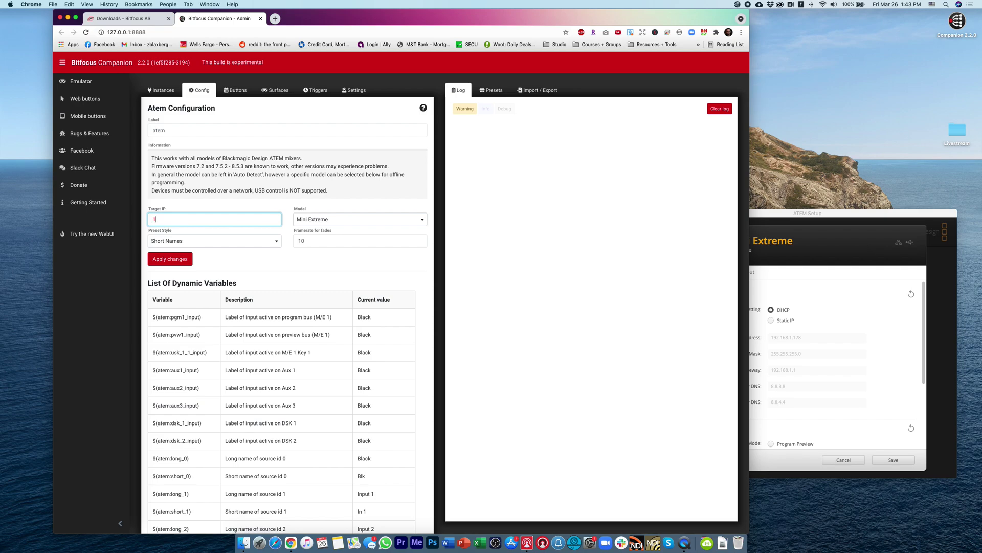
type("192.168.1.178")
left_click(169, 259)
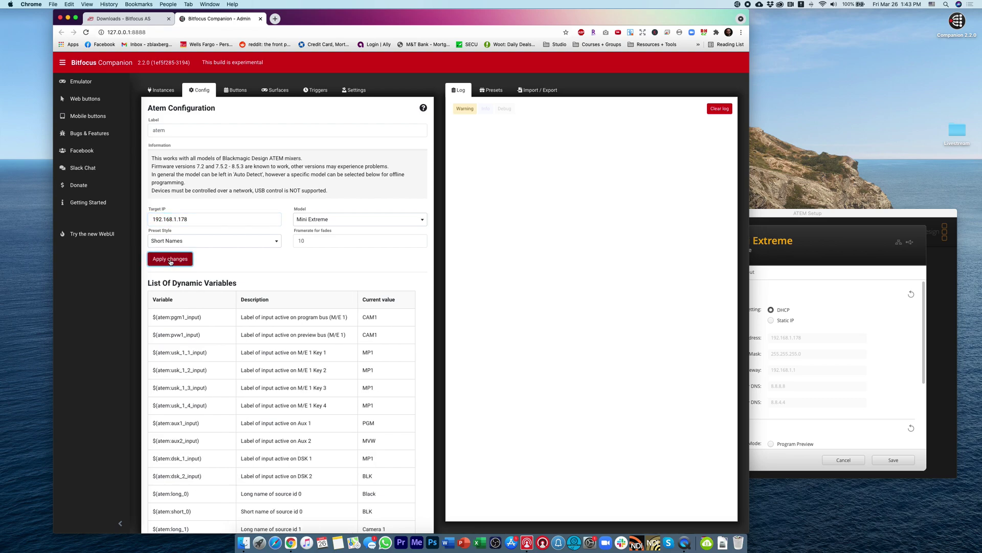
left_click(163, 90)
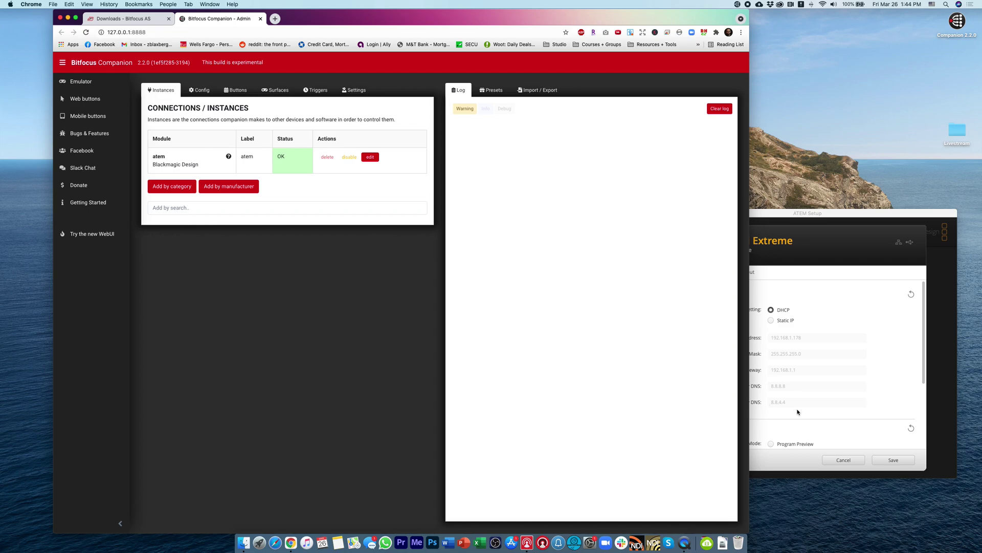
Close ATEM Setup without saving any settings and move the Companion browser window back towards the screen's centre
left_click(839, 461)
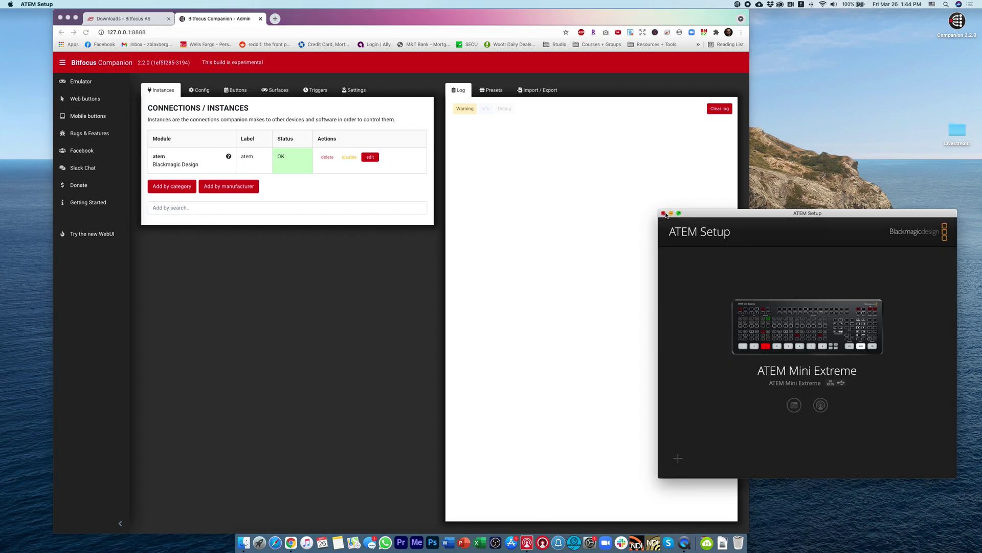
left_click(664, 213)
left_click_drag(552, 18, 646, 18)
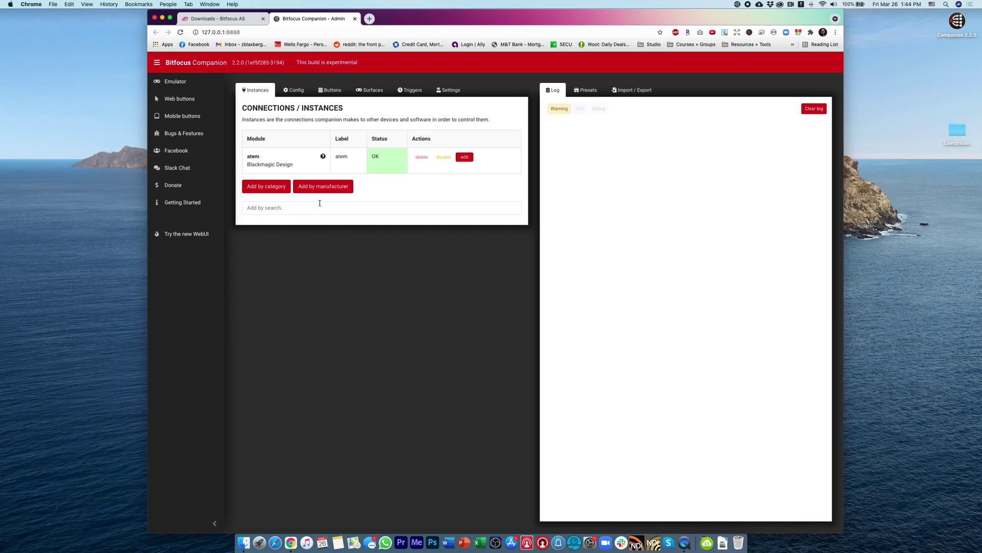